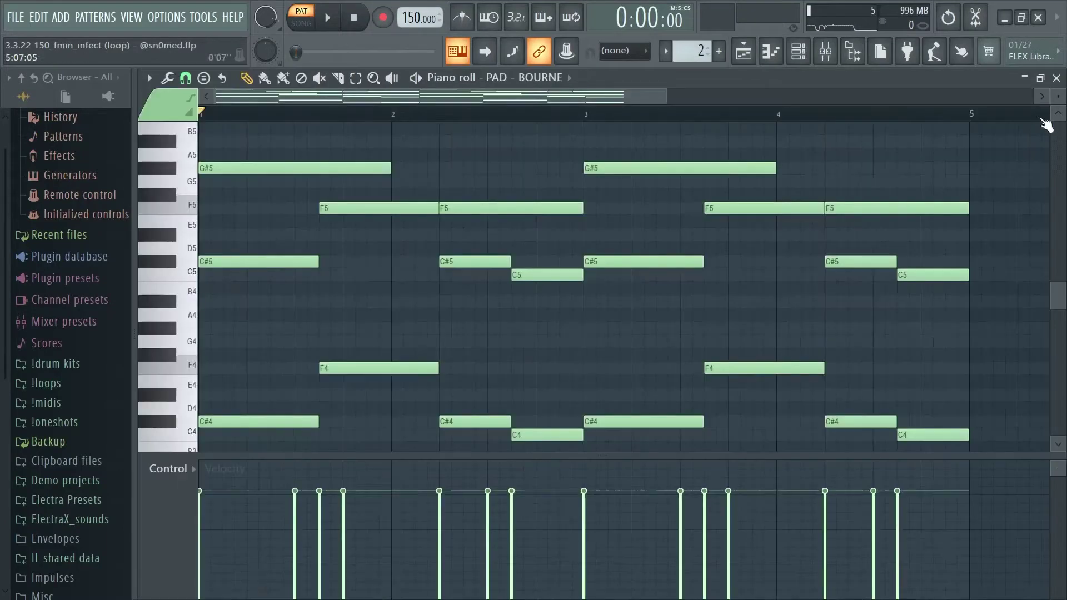
Step: Examine the full range of chord and melody notes in the PAD - BOURNE piano roll
scroll(874, 219, "down", 2)
scroll(833, 209, "up", 3)
scroll(829, 222, "up", 3)
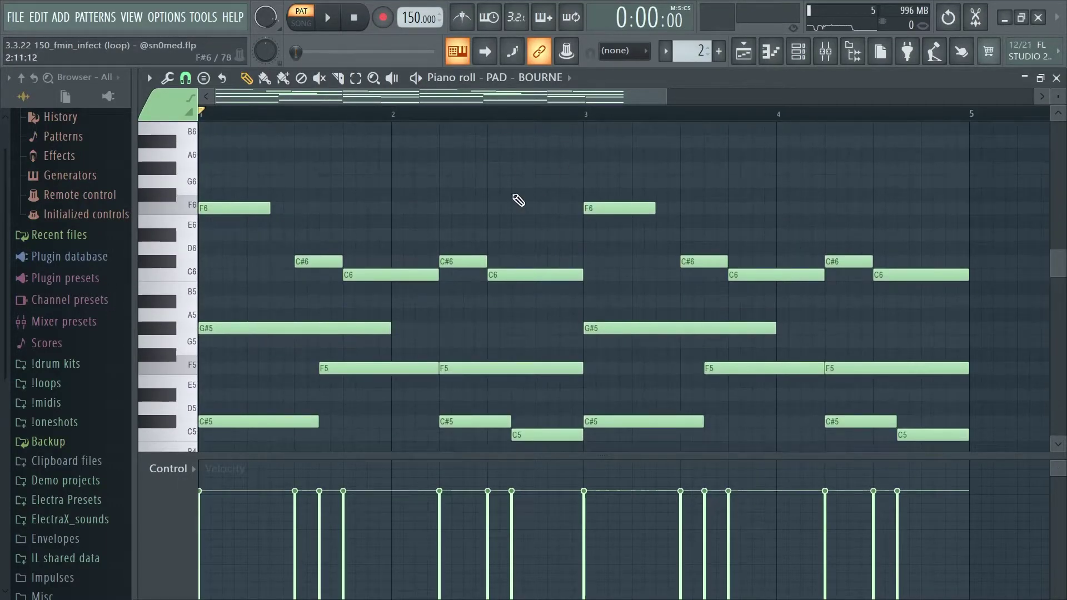
scroll(519, 201, "down", 3)
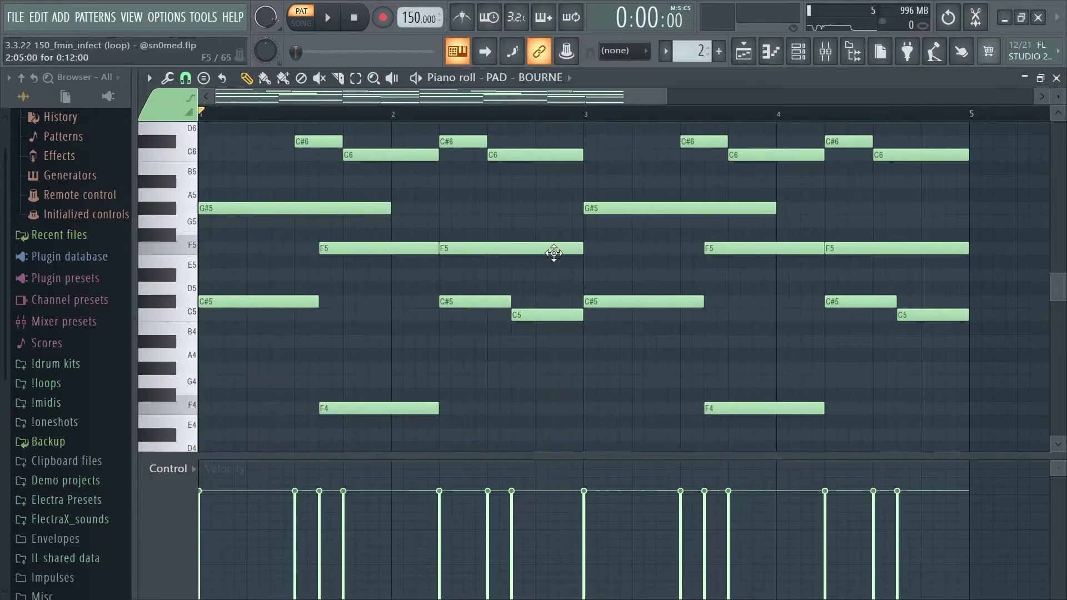
scroll(561, 251, "up", 5)
scroll(635, 222, "down", 5)
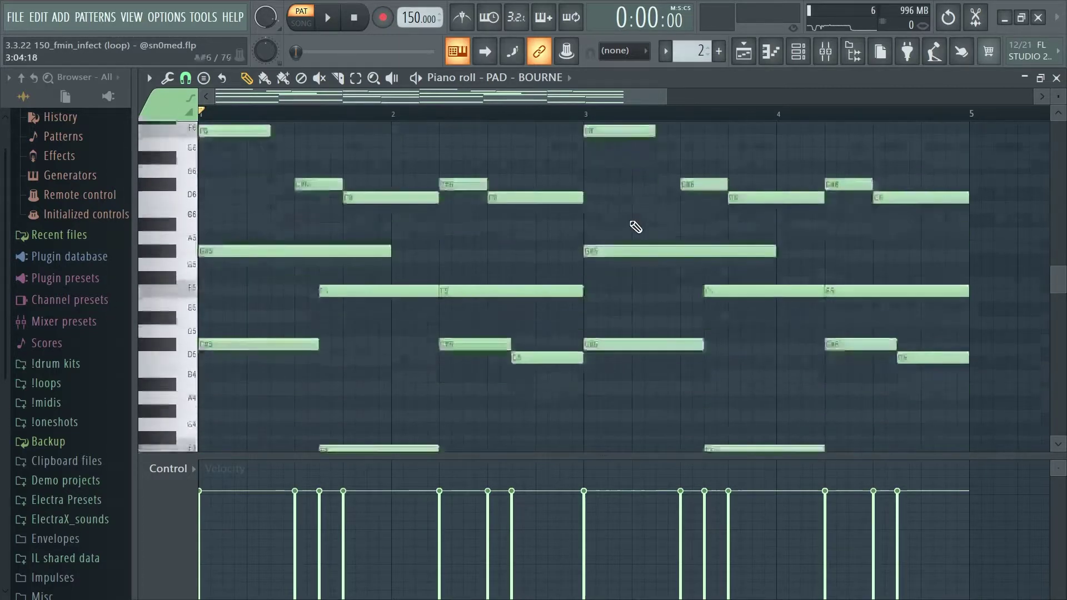
scroll(889, 212, "up", 1)
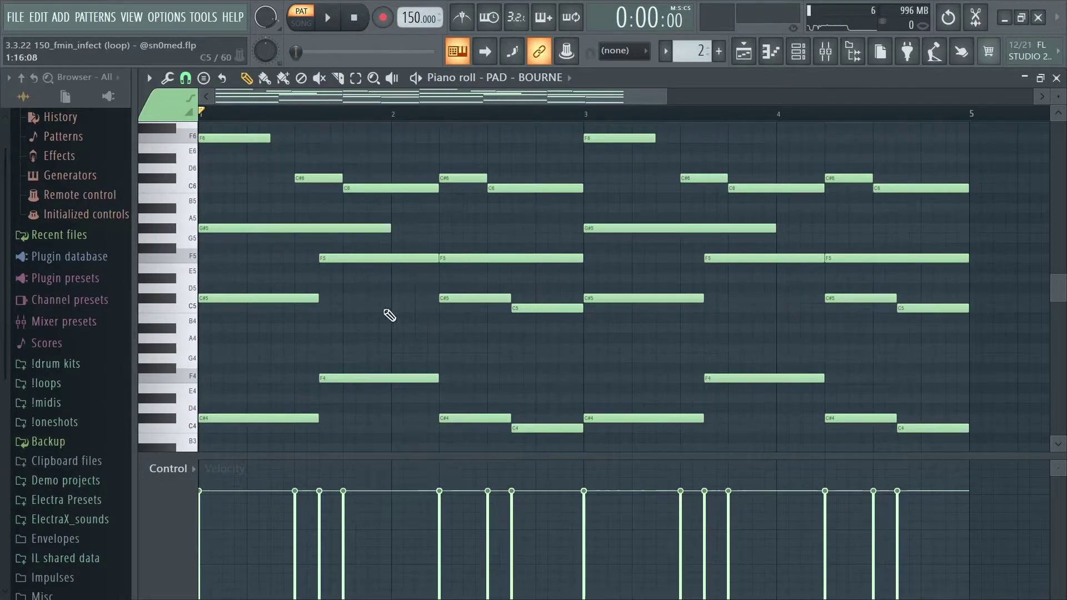
Step: Check which root note and scale are set for scale highlighting in the piano roll
left_click(149, 78)
mouse_move(172, 167)
mouse_move(295, 181)
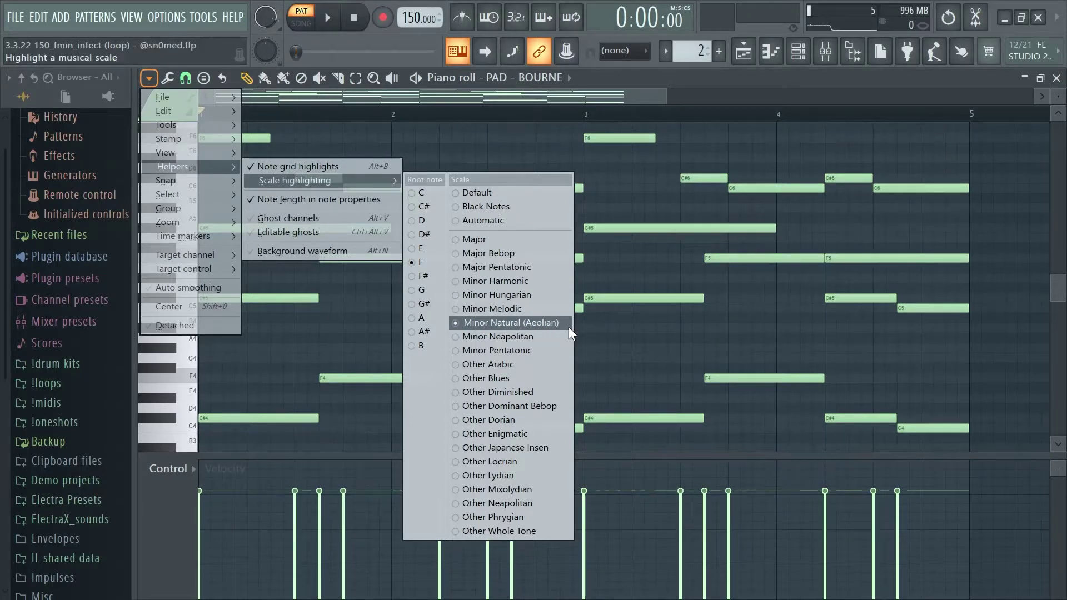
left_click(612, 330)
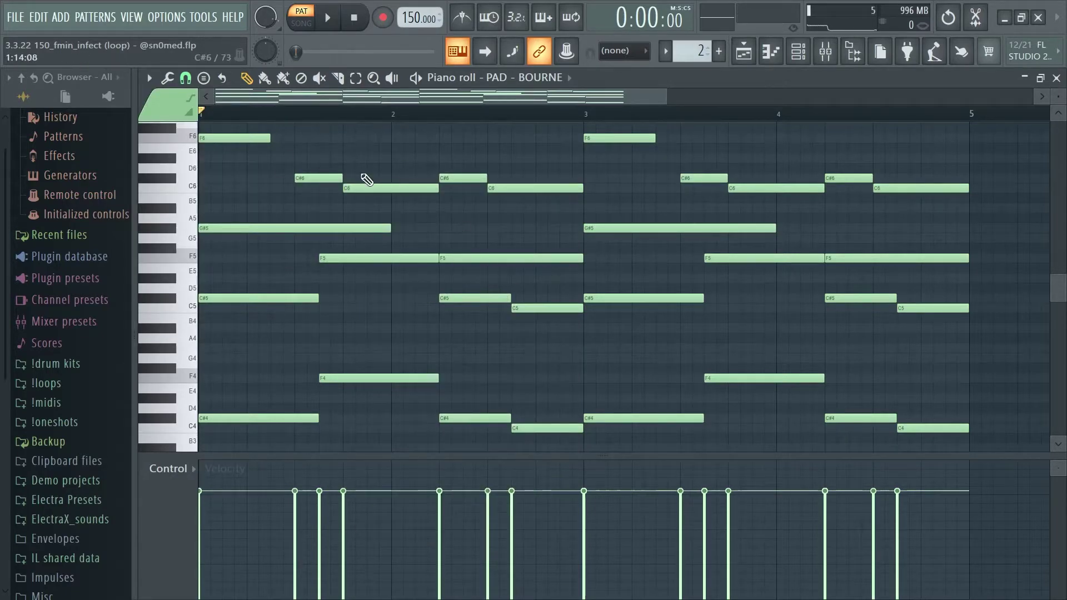
Step: Inspect the ValhallaVintageVerb reverb settings on mixer Insert 3
left_click(835, 58)
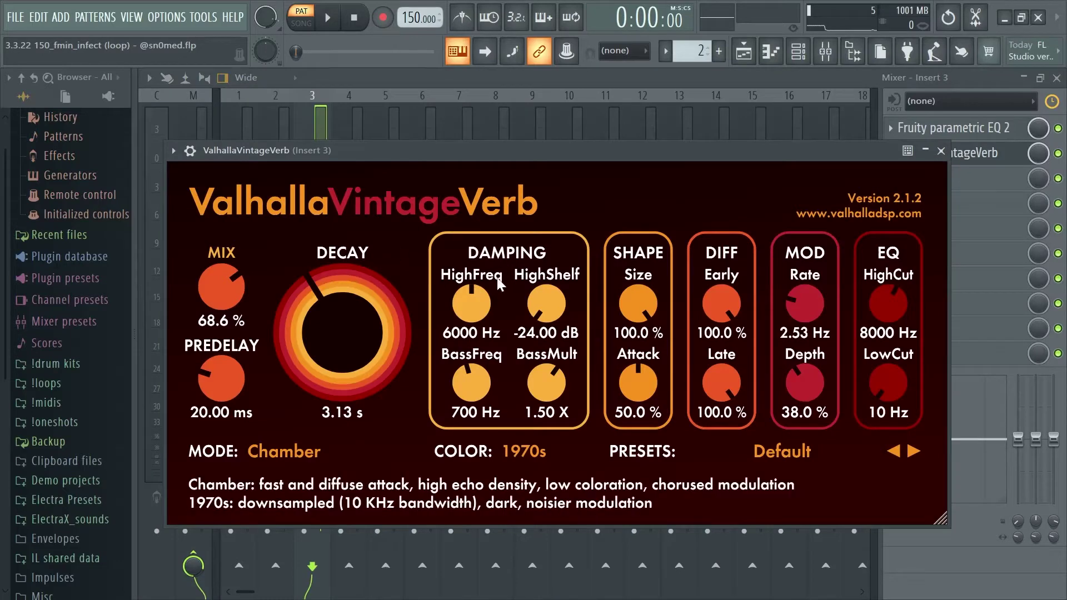
left_click(941, 150)
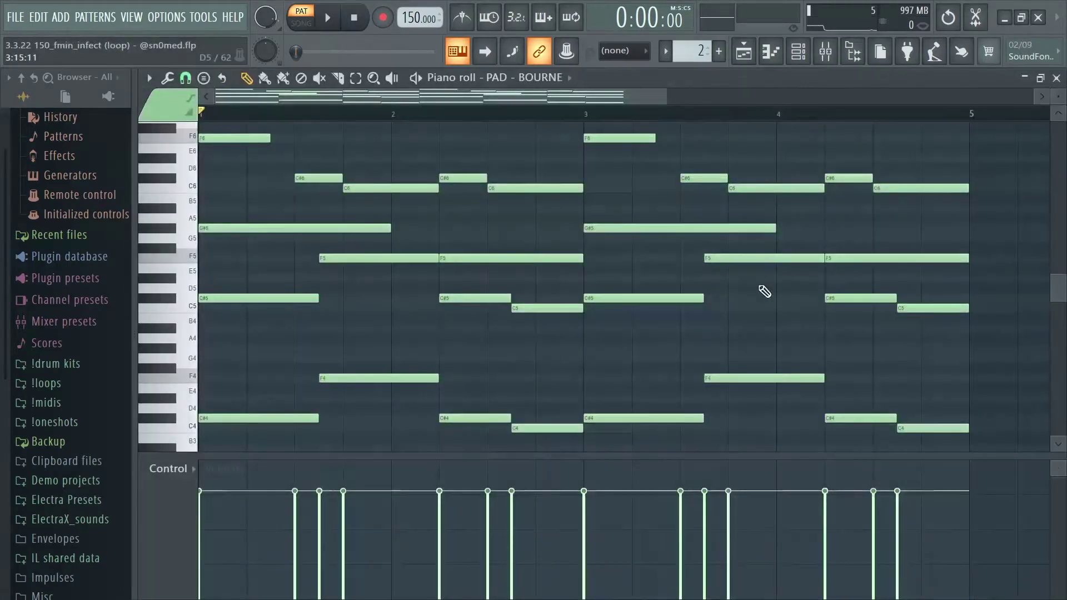
Step: Play back the PAD - BOURNE pattern and the BASS - Loesoe pattern while viewing their notes
key("space")
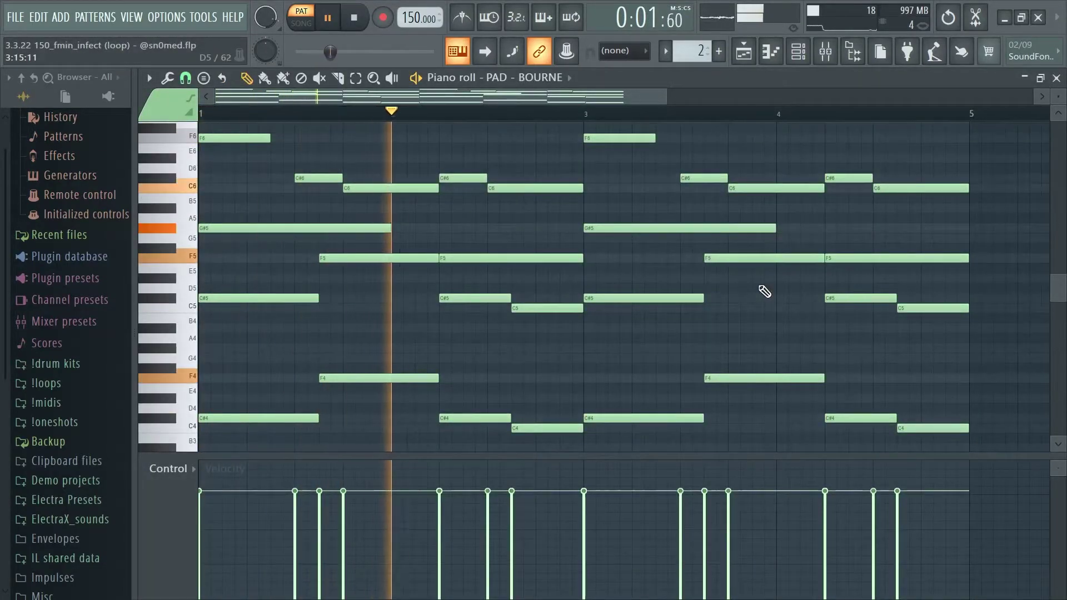
scroll(765, 291, "down", 6)
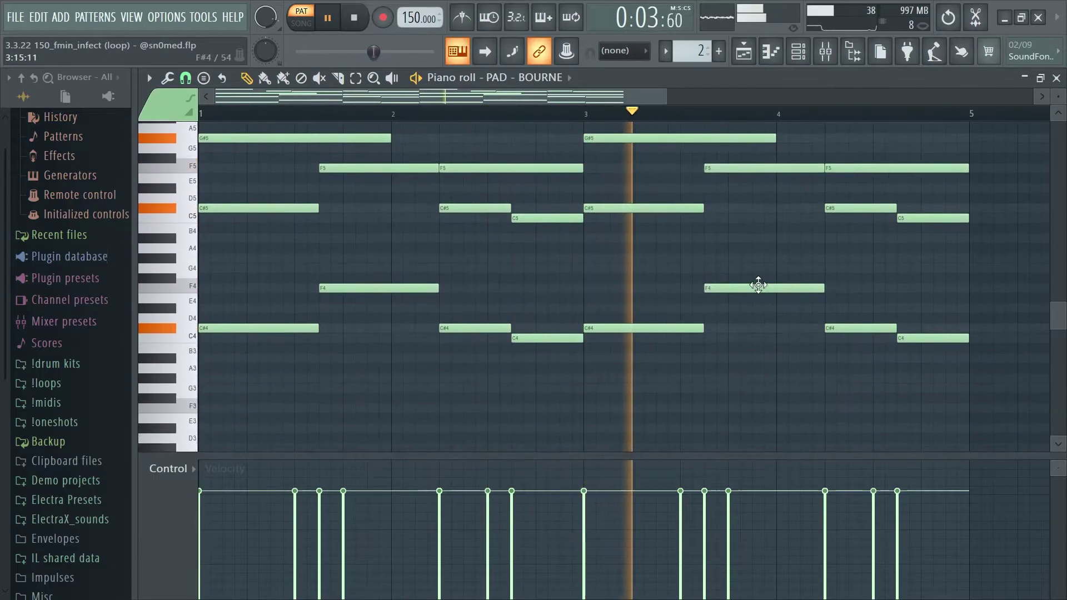
scroll(765, 291, "up", 6)
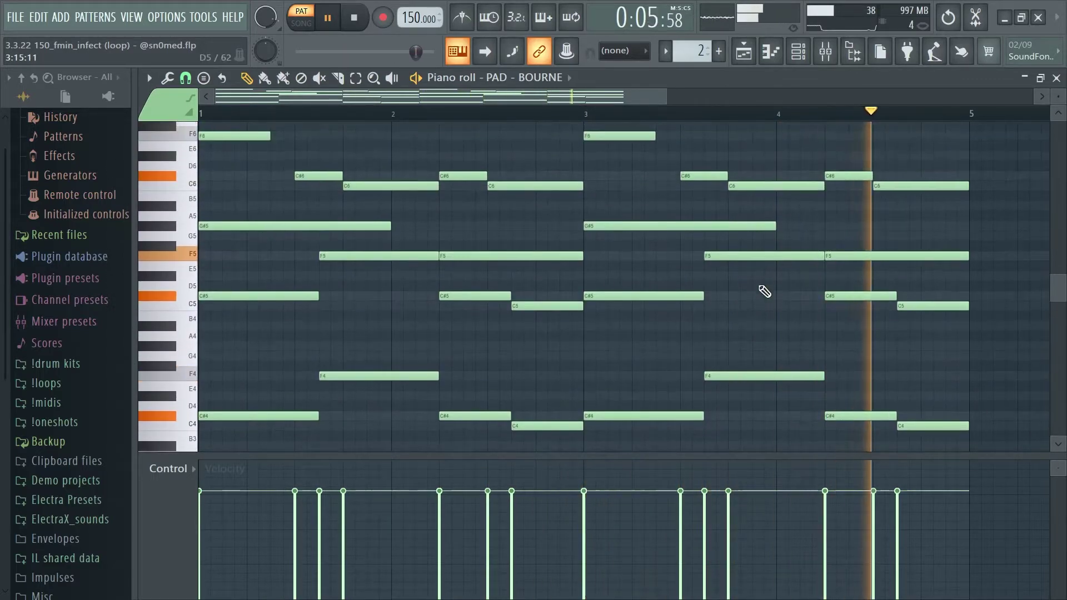
key("space")
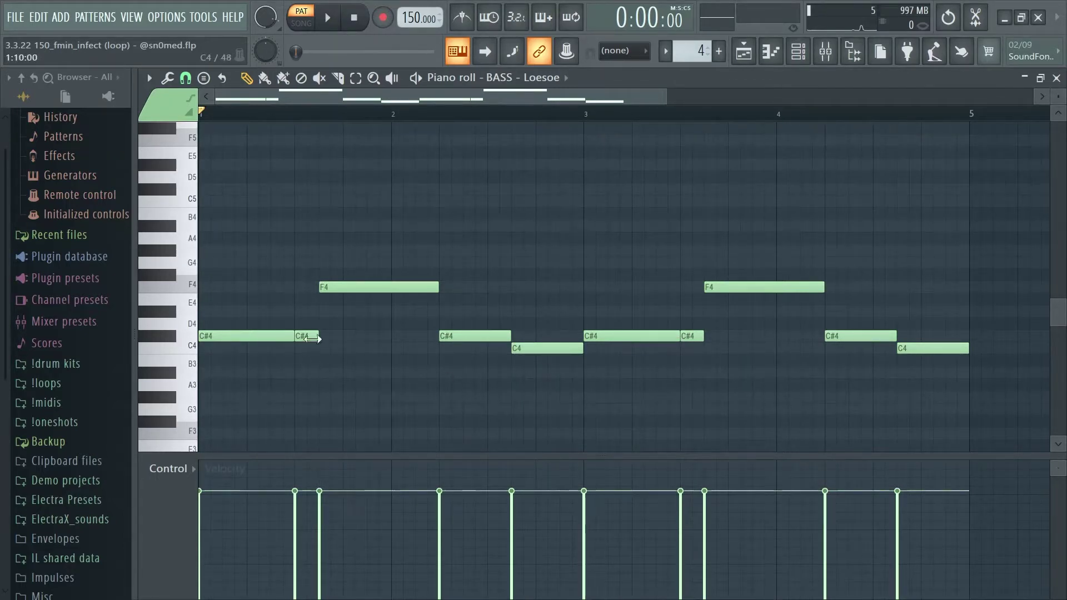
key("space")
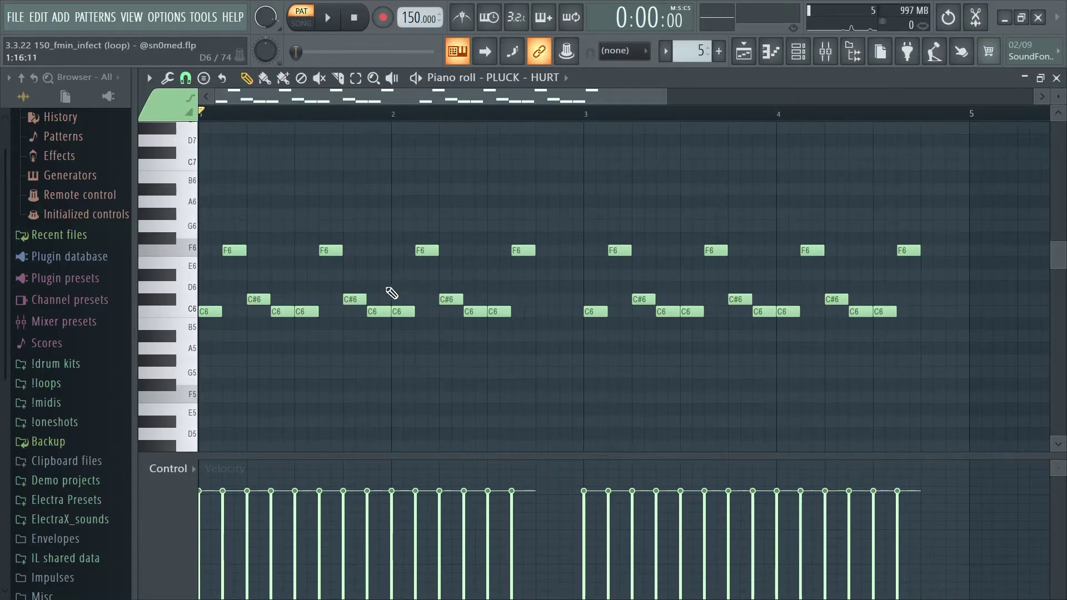
Step: Inspect the Portal effect on mixer Insert 4 and play back the PLUCK - HURT pattern
left_click(827, 52)
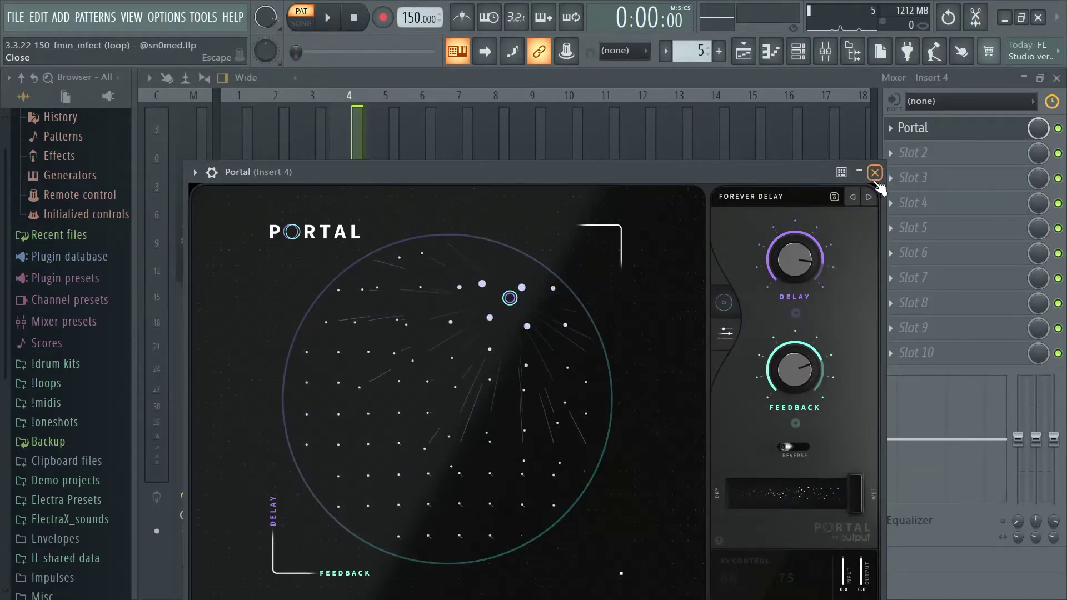
left_click(875, 173)
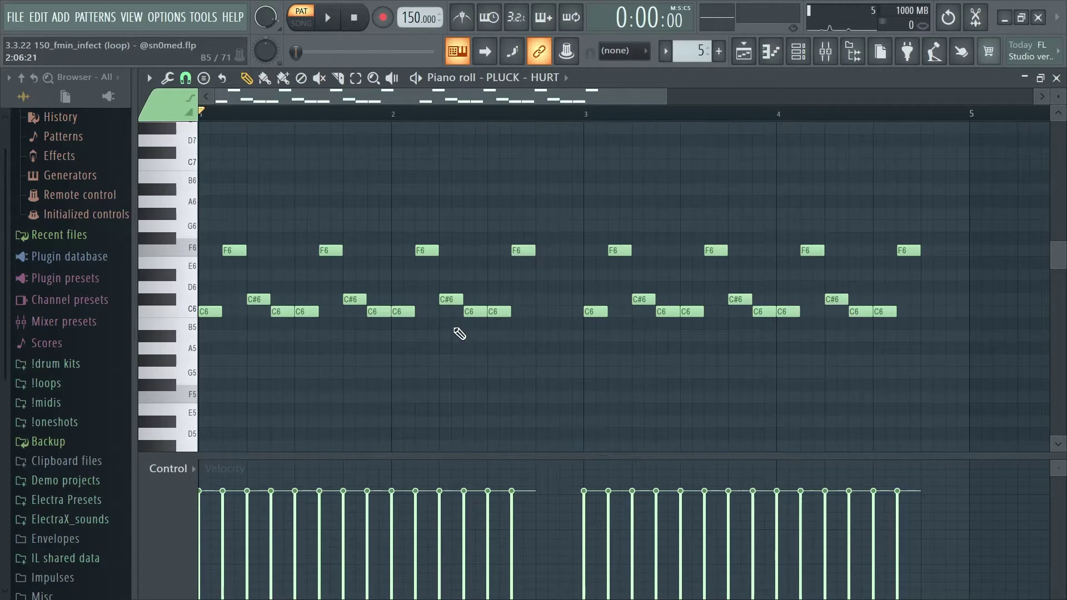
key("space")
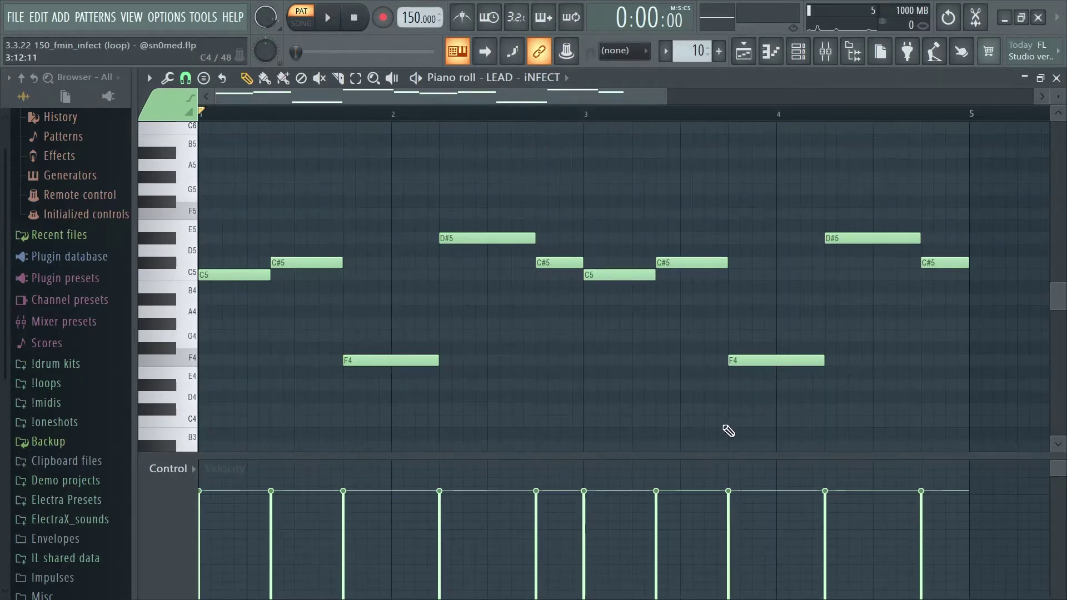
Step: Play back the LEAD - iNFECT pattern and stop it
key("space")
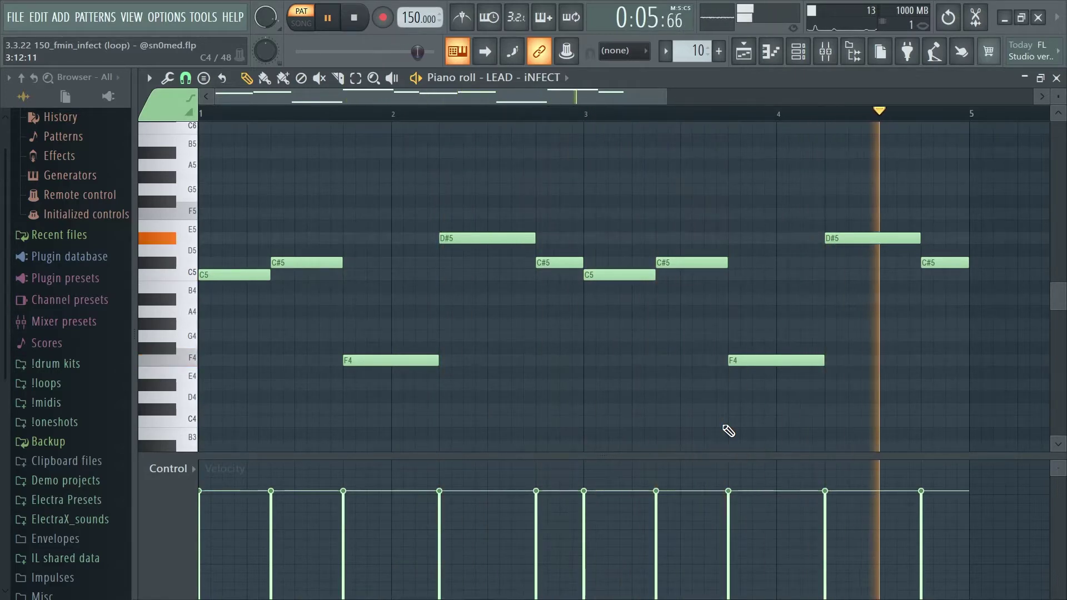
key("space")
Step: Open the hi-hat clip from the playlist and play back the Cyber HH and Metro Clap patterns
key("F5")
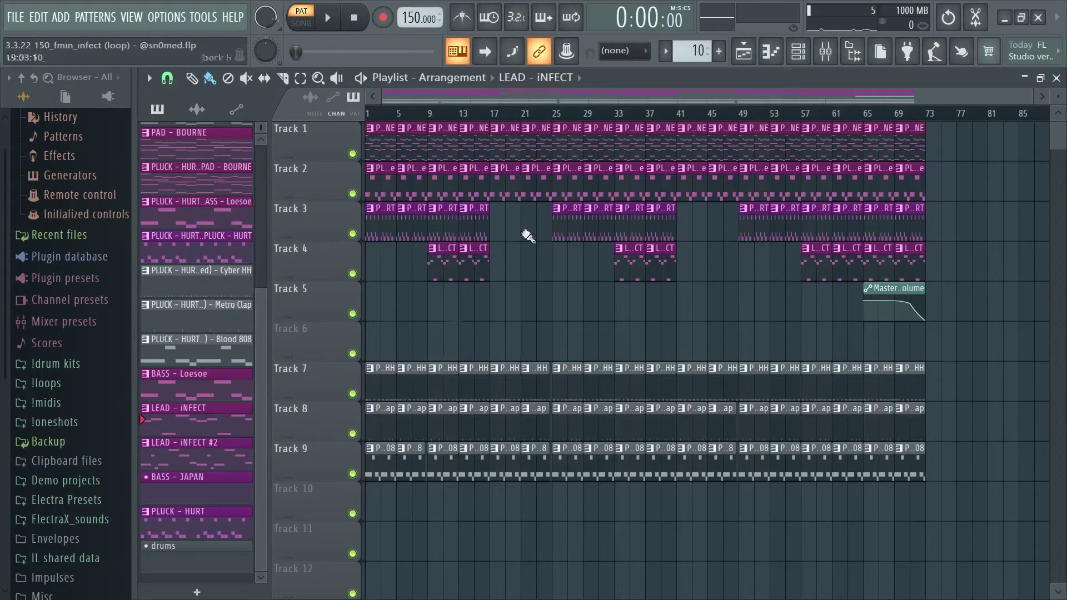
double_click(420, 369)
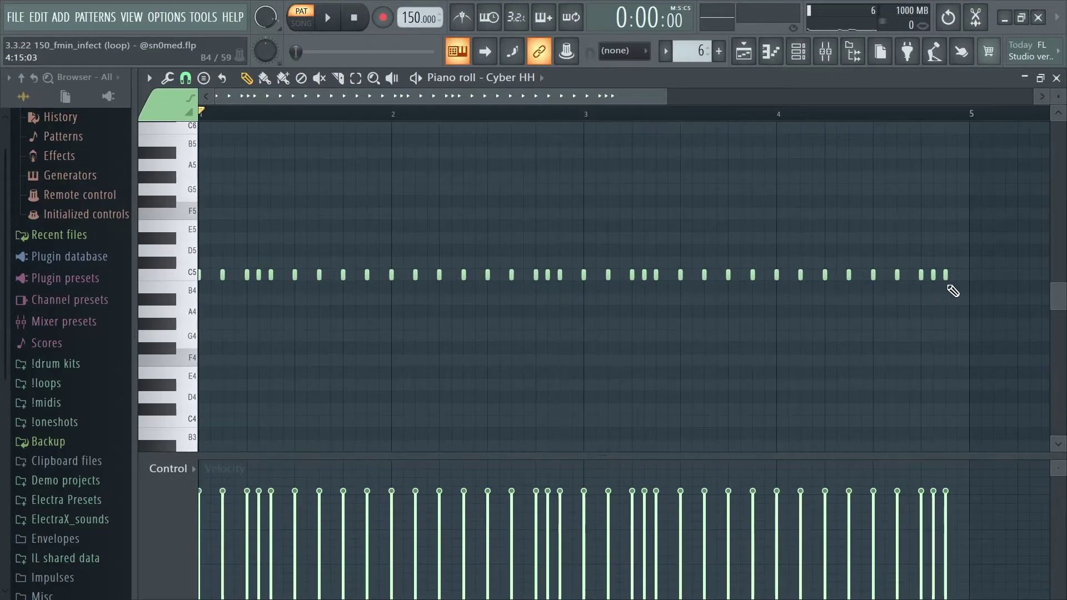
key("space")
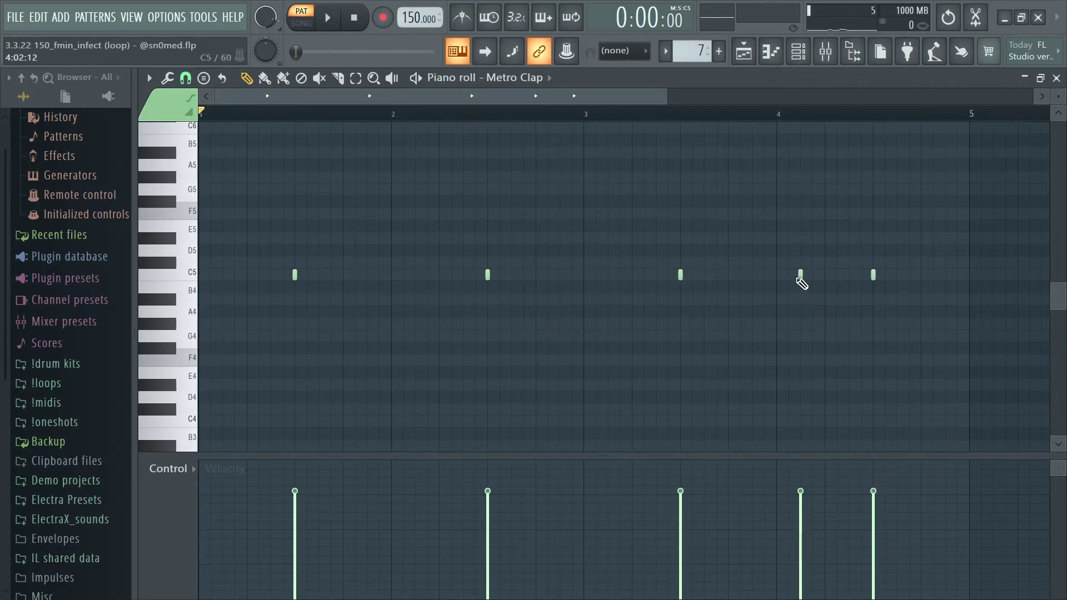
key("space")
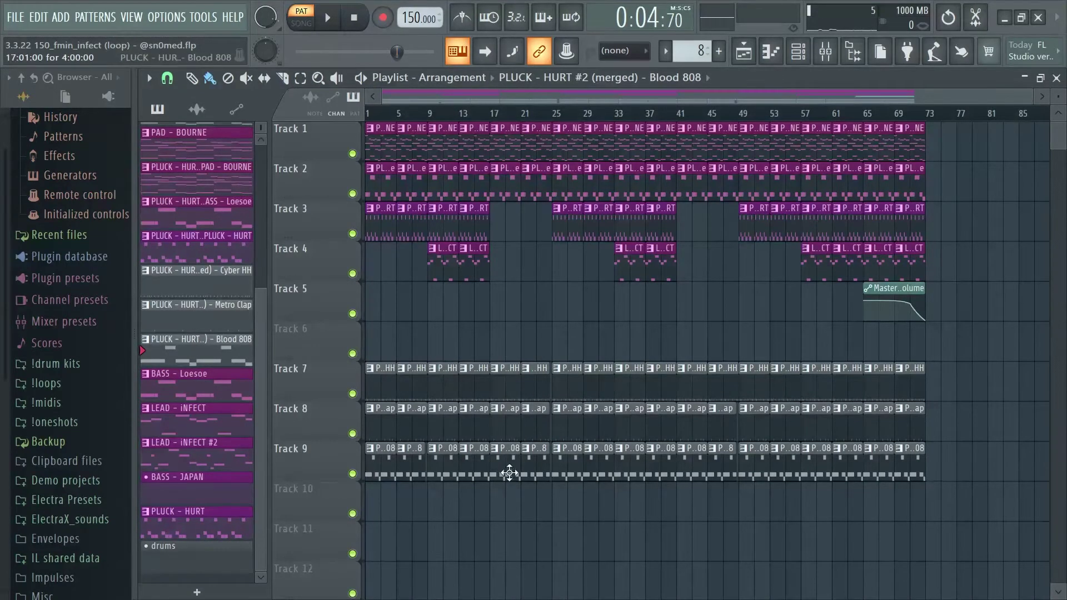
Step: Compare the Blood 808 notes with the pad's low notes and play back the 808 pattern
double_click(509, 468)
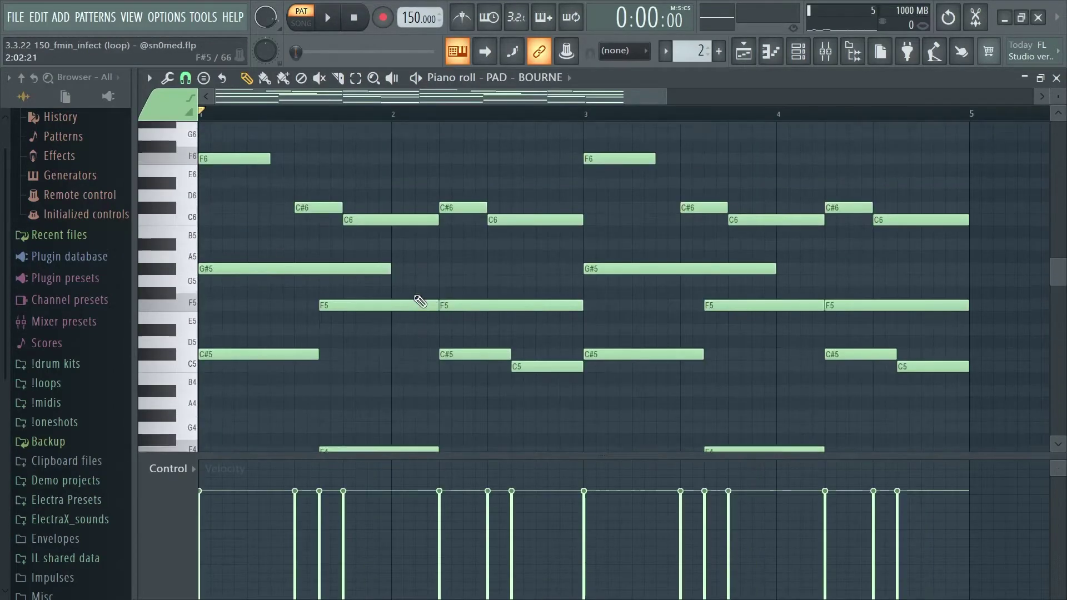
scroll(432, 282, "down", 10)
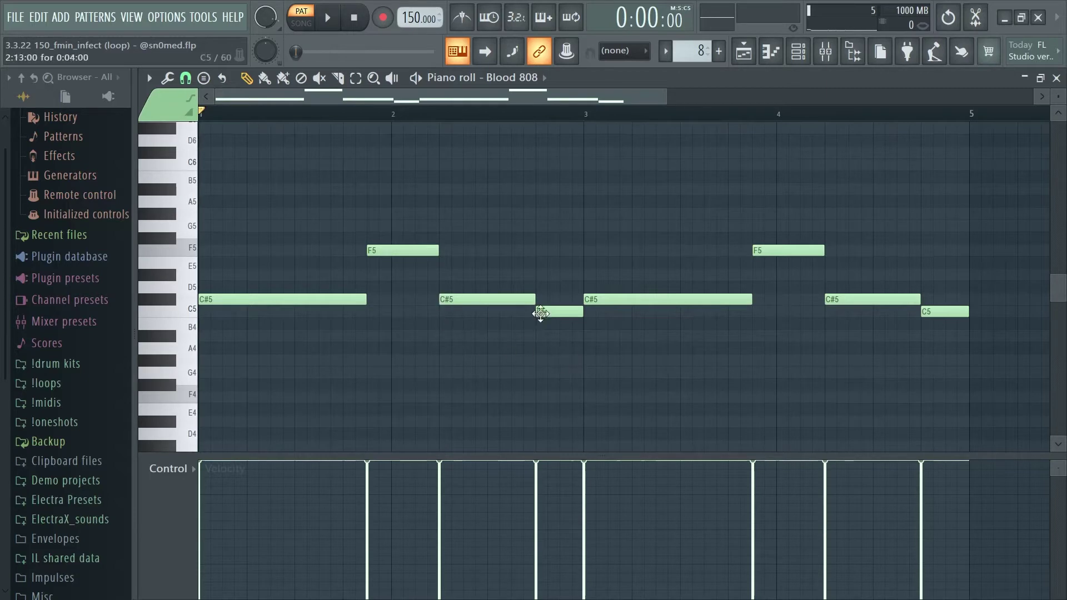
key("space")
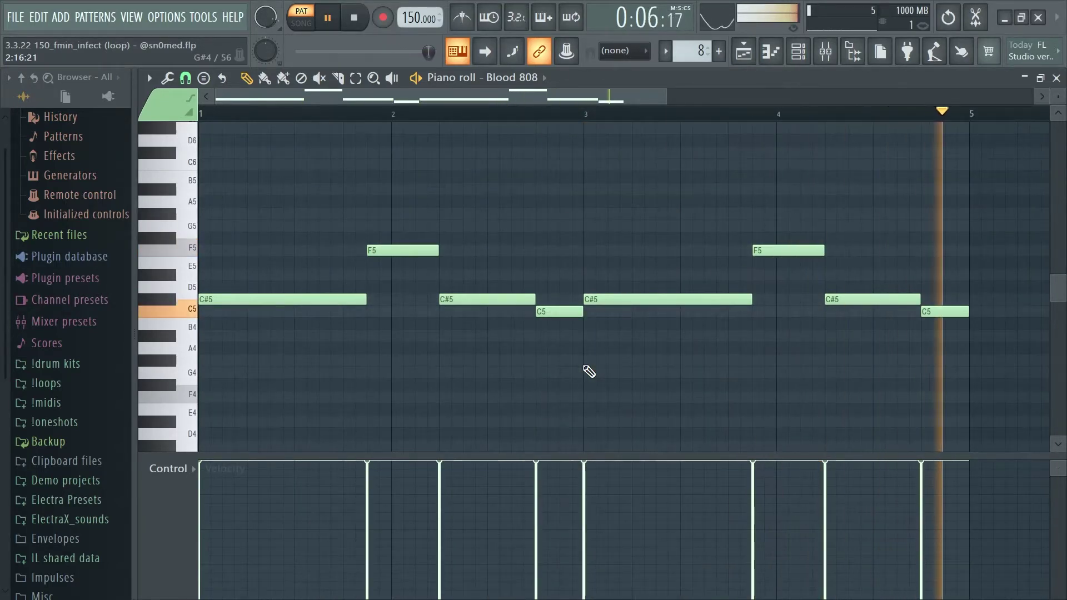
key("space")
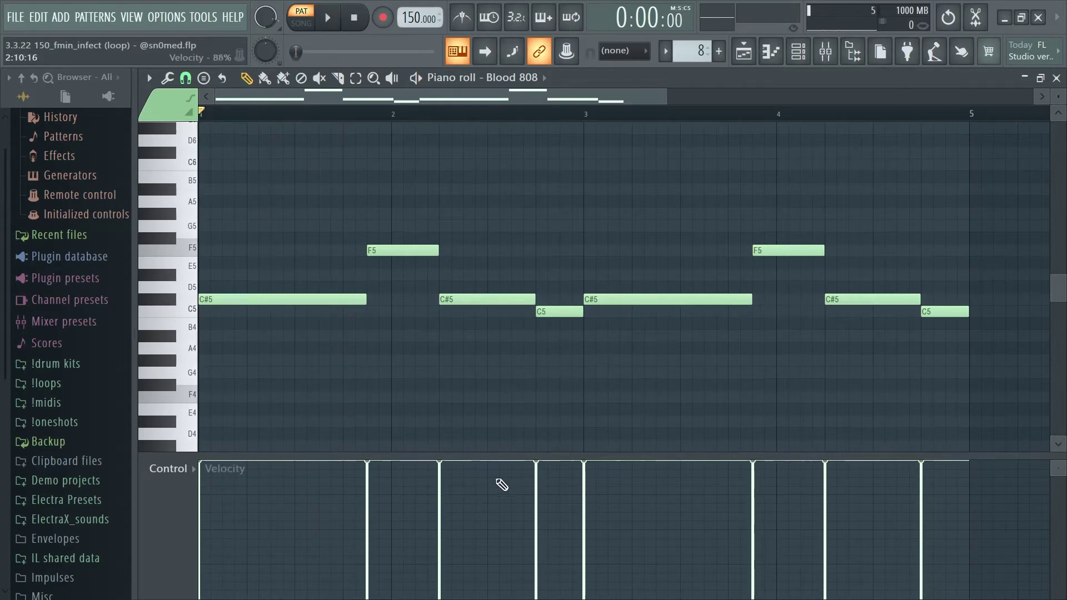
Step: Inspect the Blood 808 channel's volume envelope and its cut group settings
key("F6")
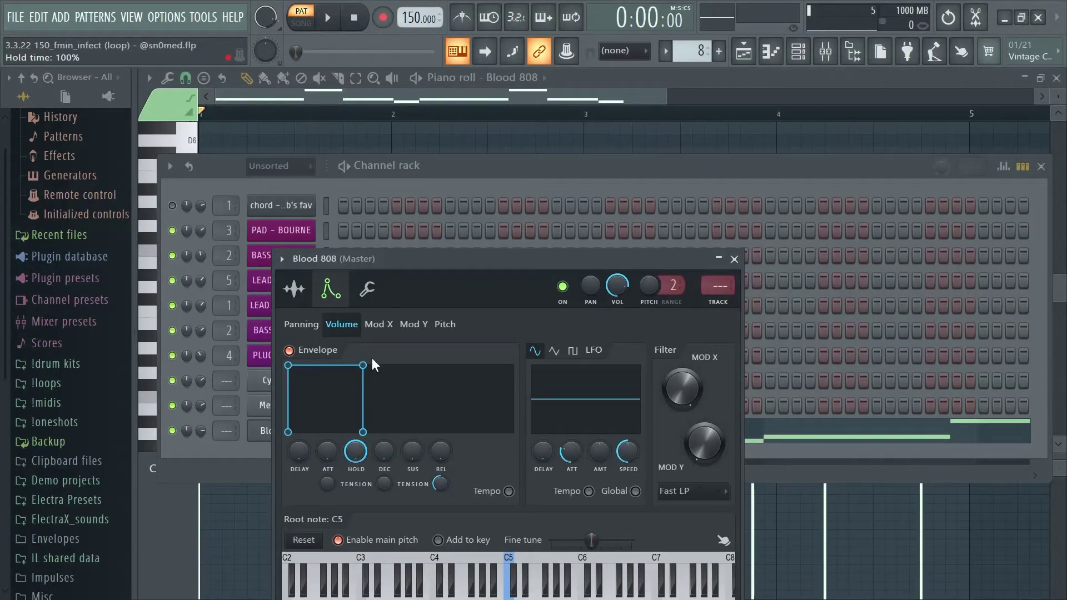
left_click(367, 289)
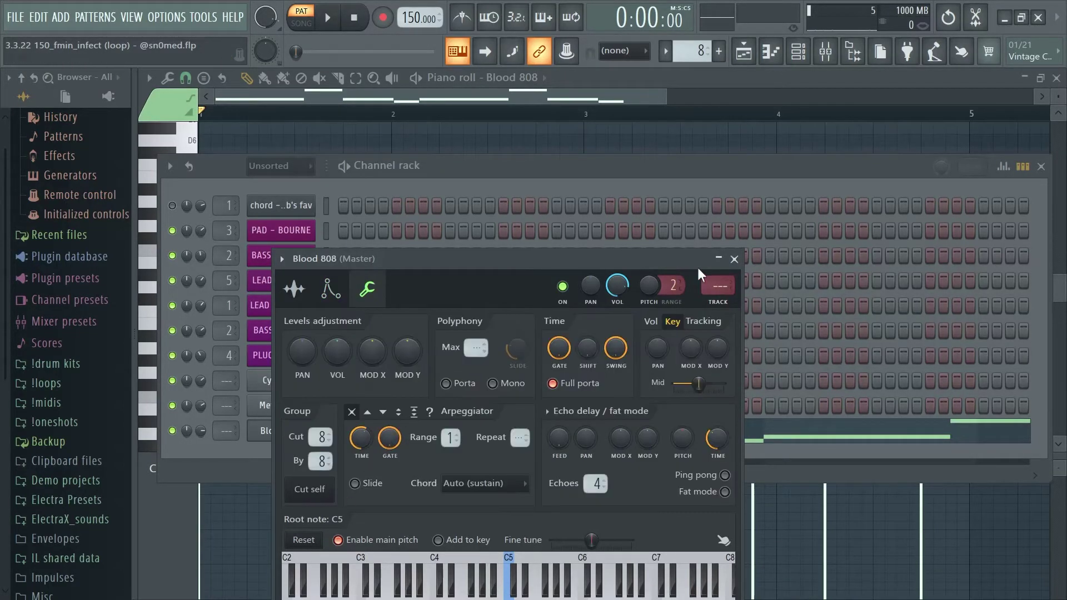
key("F6")
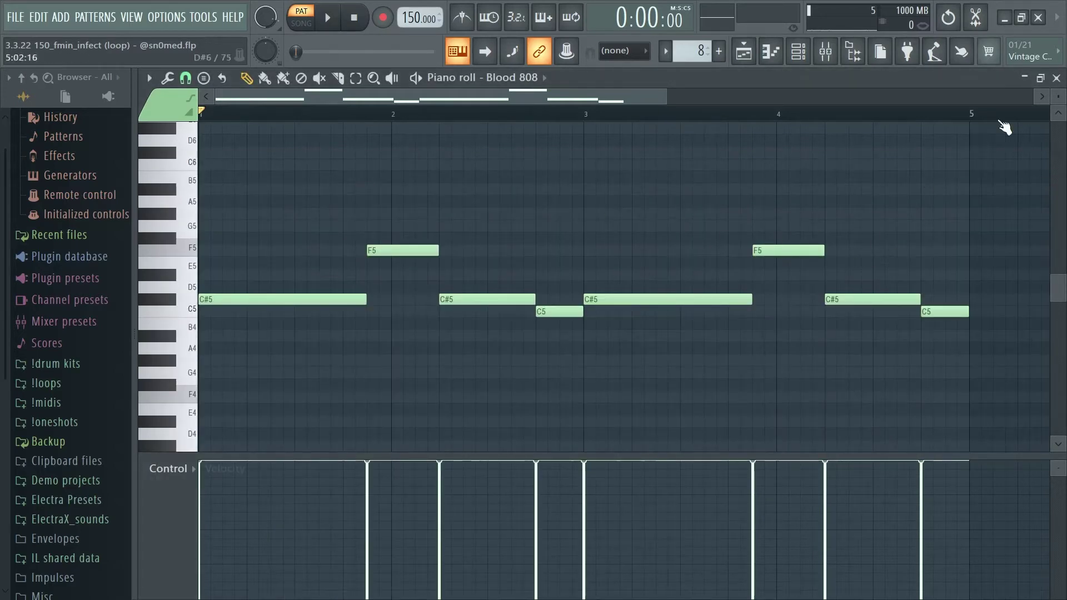
Step: Review the mixer effects on the Master and Insert 3, including the curve of Insert 3's Fruity parametric EQ 2
key("F9")
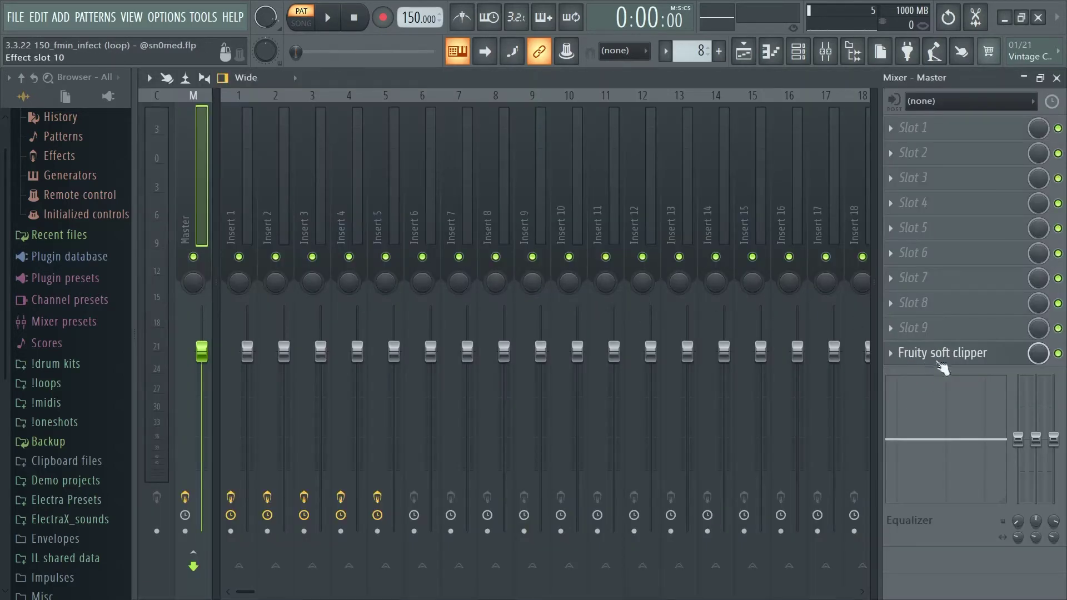
key("Right")
key("Right")
key("Right")
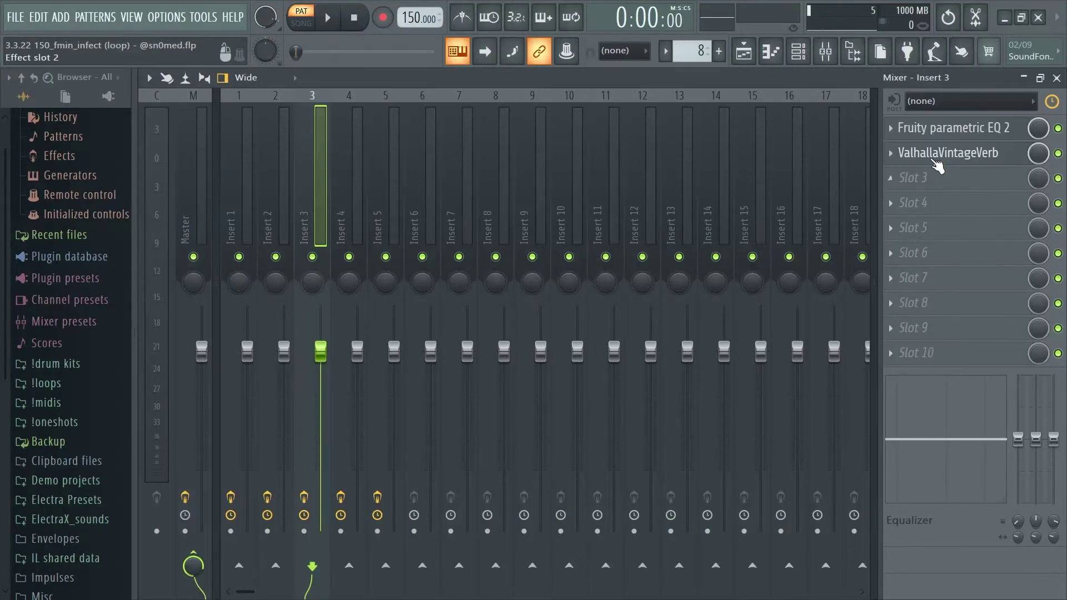
left_click(939, 161)
left_click(950, 127)
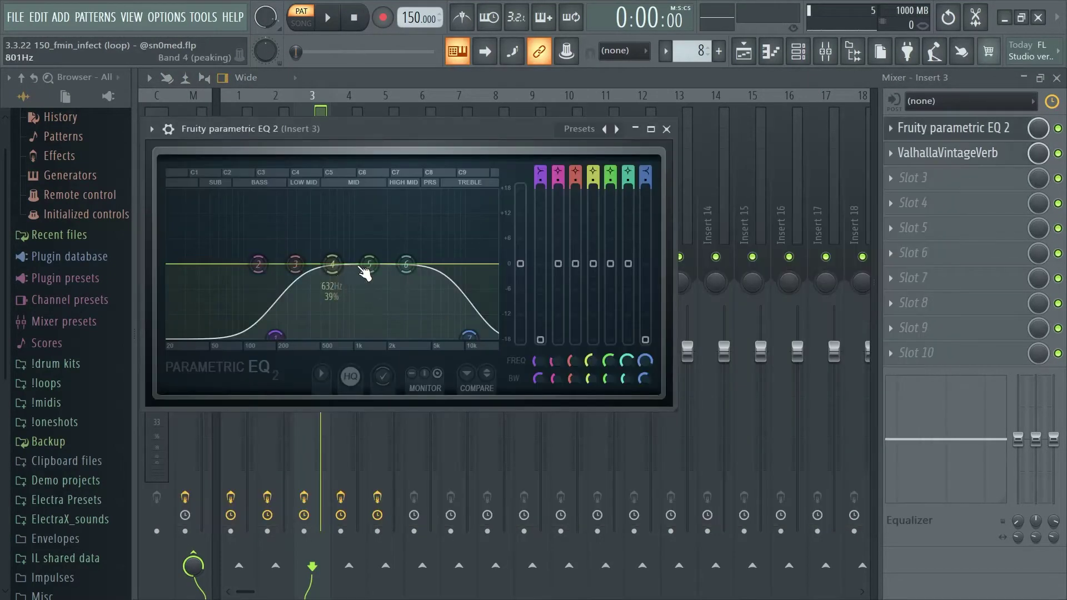
left_click(950, 128)
Step: Review the Fruity parametric EQ 2 on Inserts 2 and 5 and Portal on Insert 4, and return to the playlist
key("Left")
left_click(951, 128)
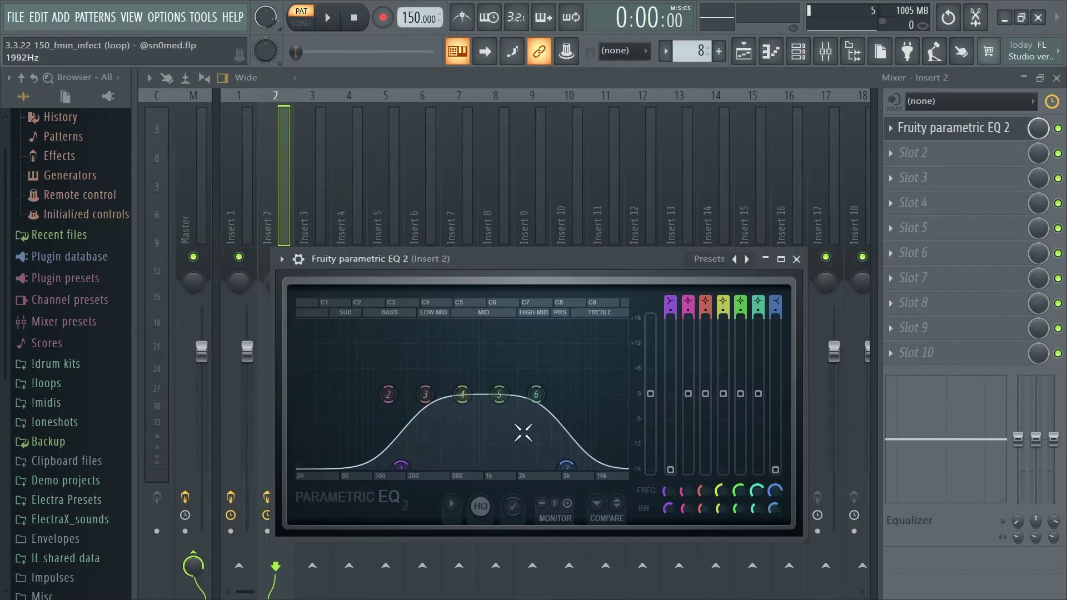
key("Right")
key("Right")
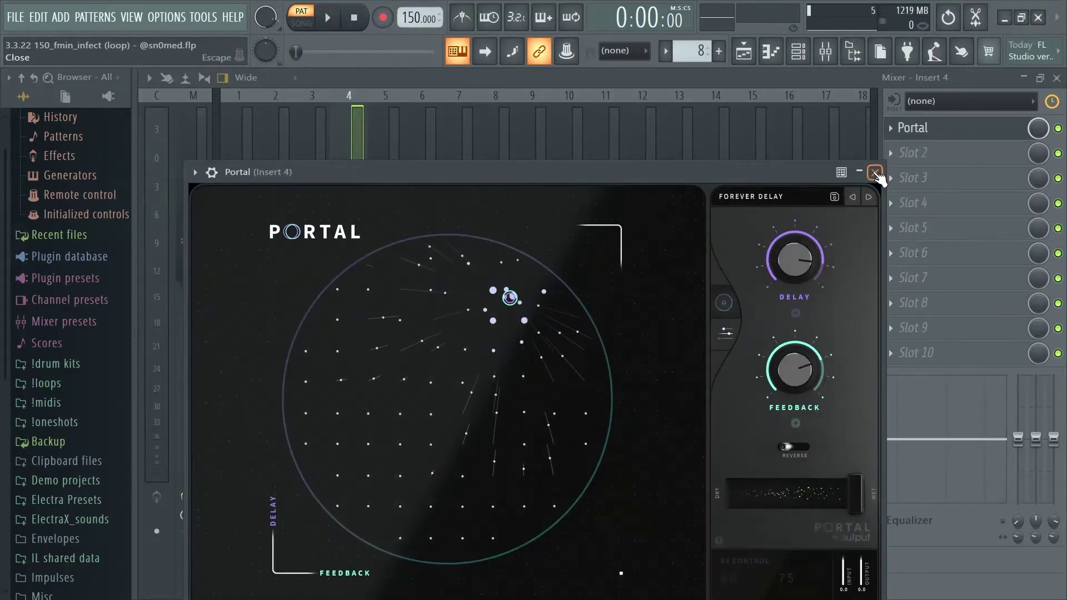
key("Right")
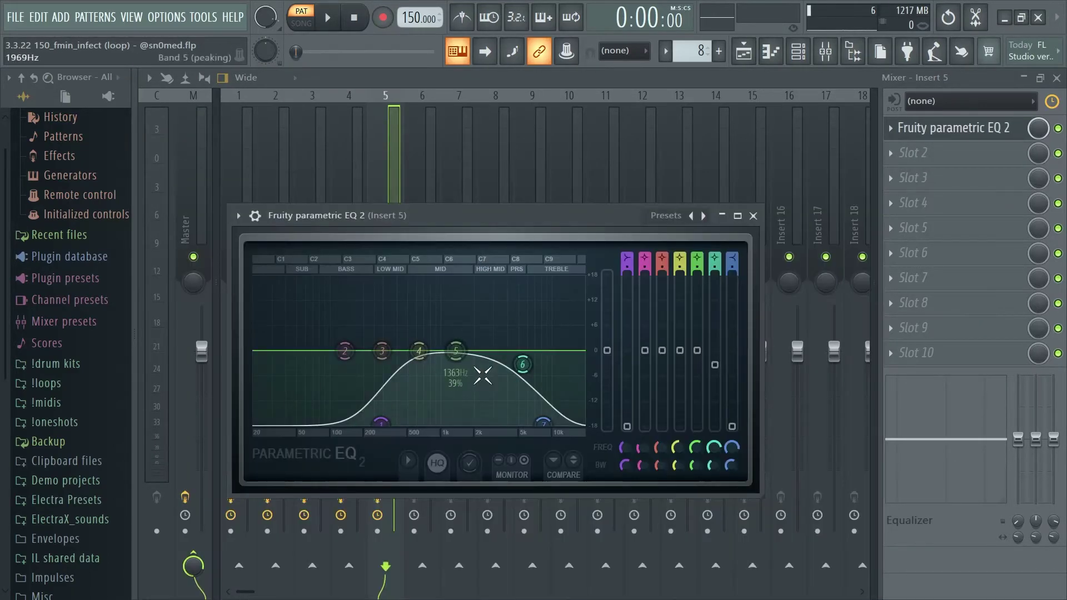
key("F5")
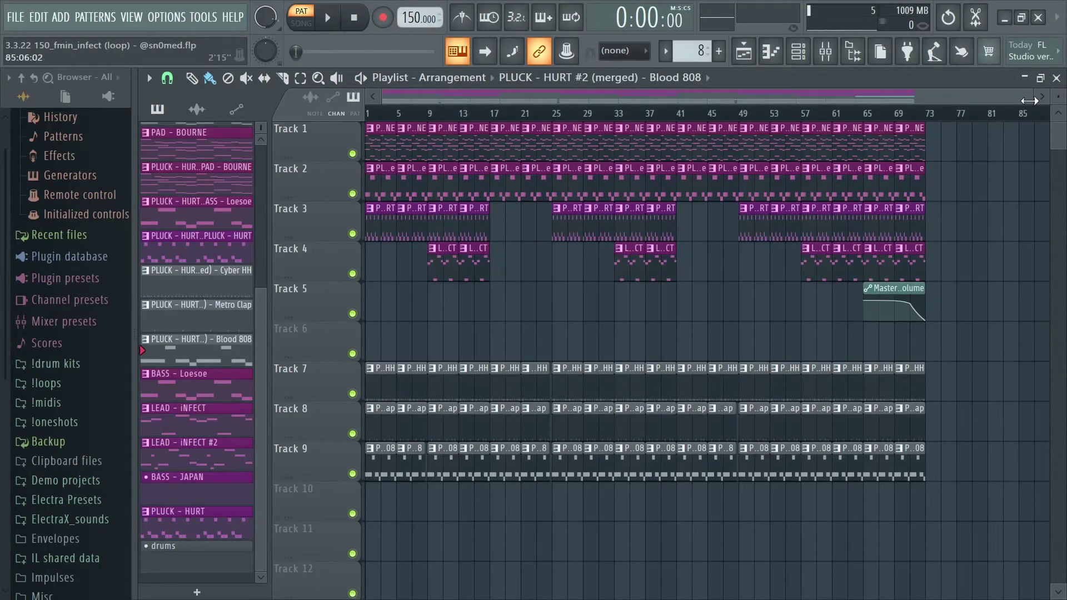
Step: Play the arrangement in song mode from bar 23 through the drum gap before bar 25, and return to the full playlist overview
left_click_drag(1030, 101, 578, 100)
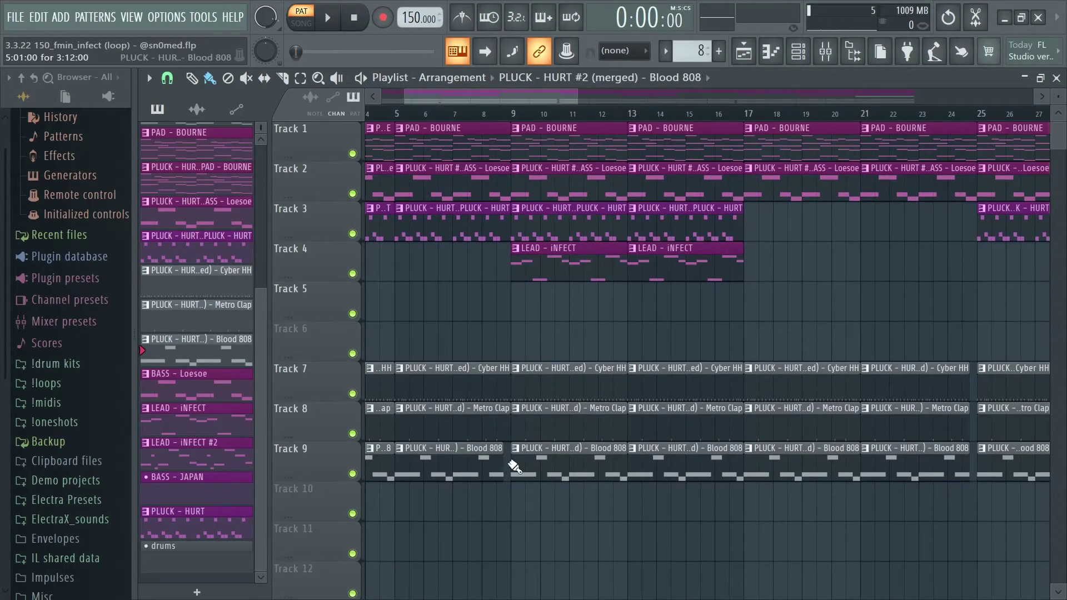
scroll(689, 411, "right", 5)
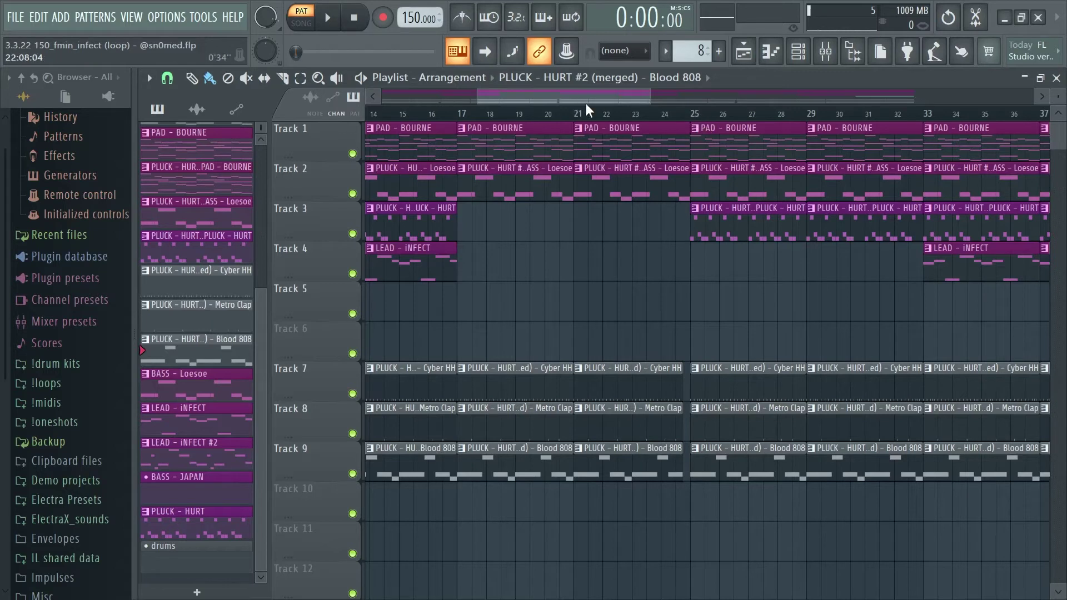
key("l")
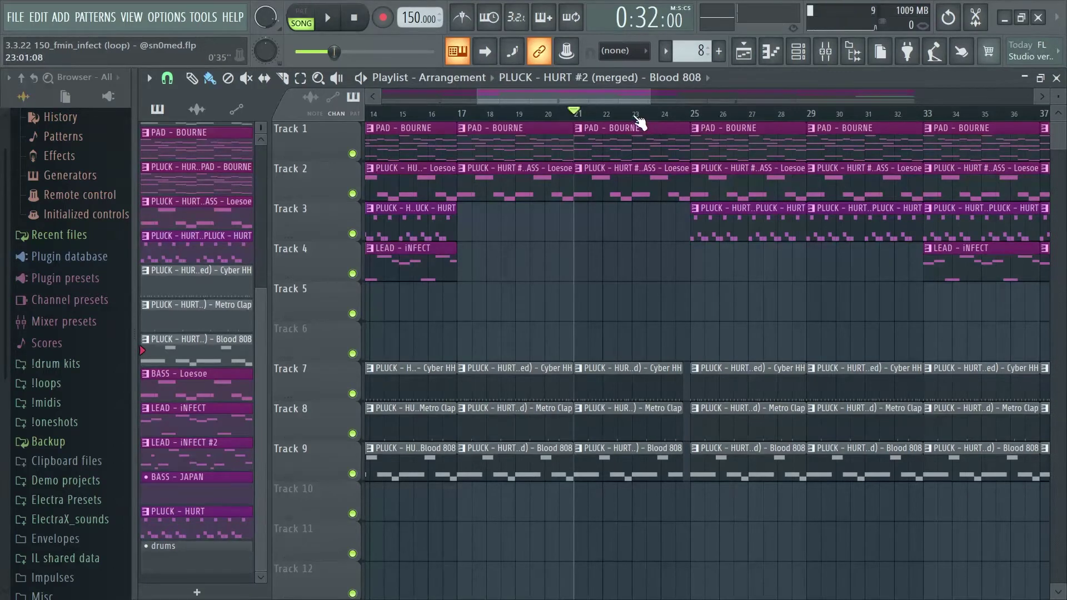
left_click(637, 116)
key("space")
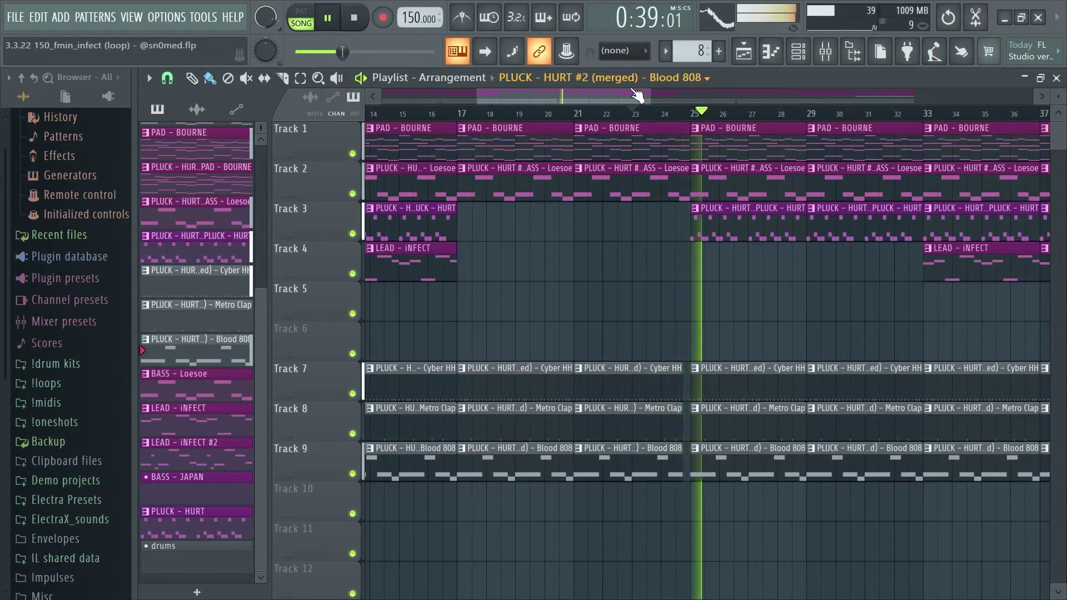
key("space")
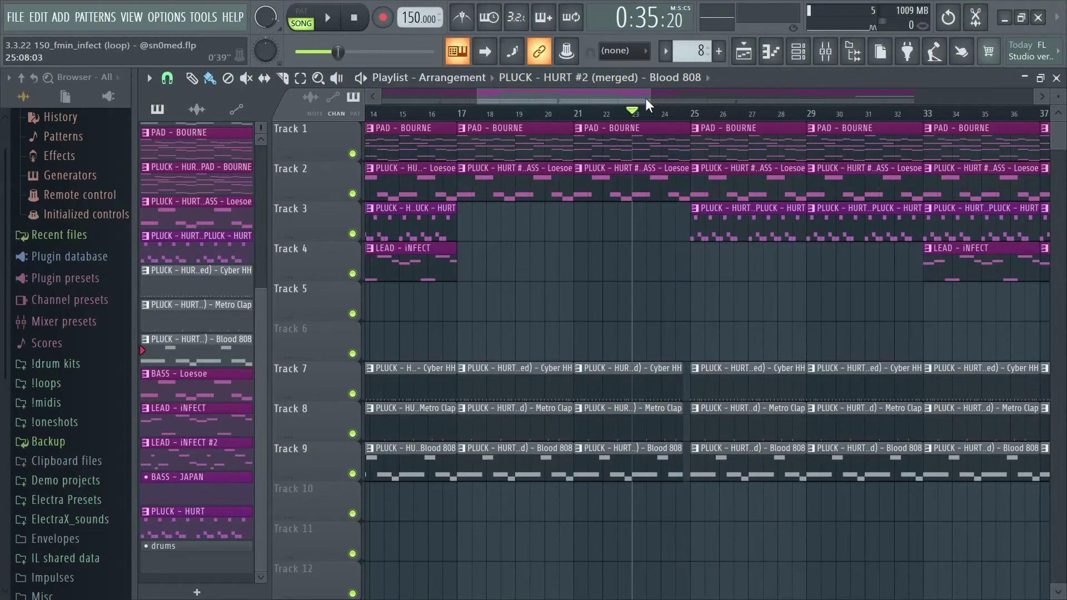
mouse_move(646, 98)
left_mouse_down()
mouse_move(756, 111)
mouse_move(649, 118)
mouse_move(650, 100)
left_mouse_up()
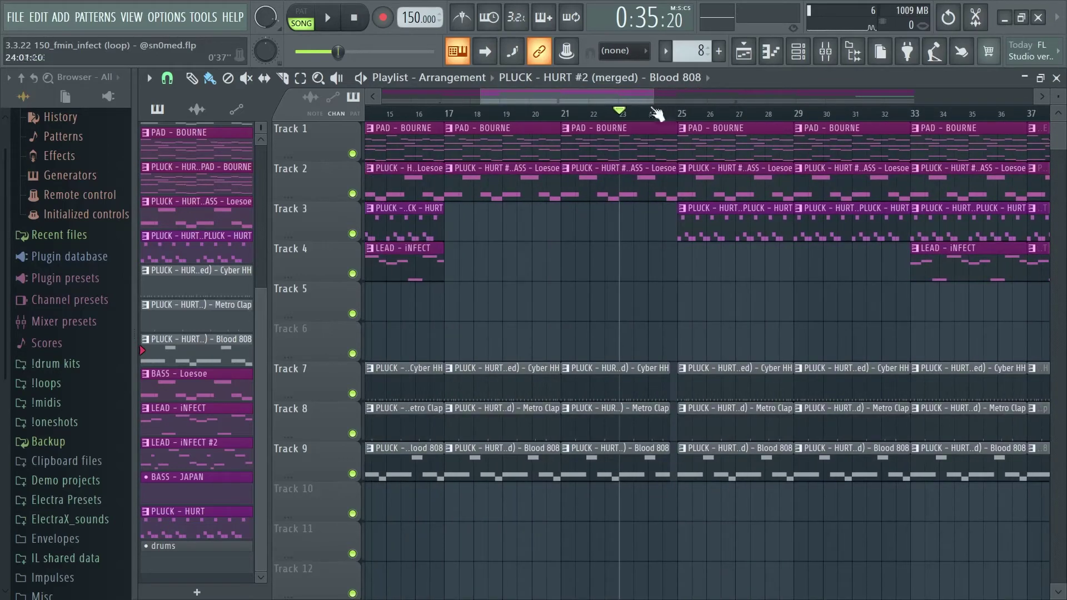
left_click_drag(653, 98, 575, 119)
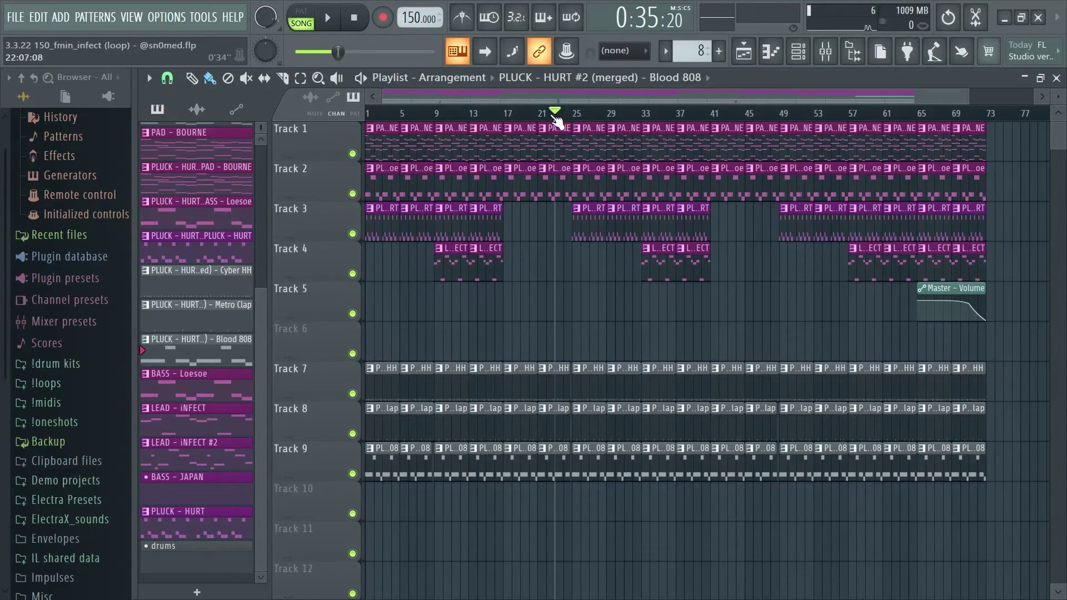